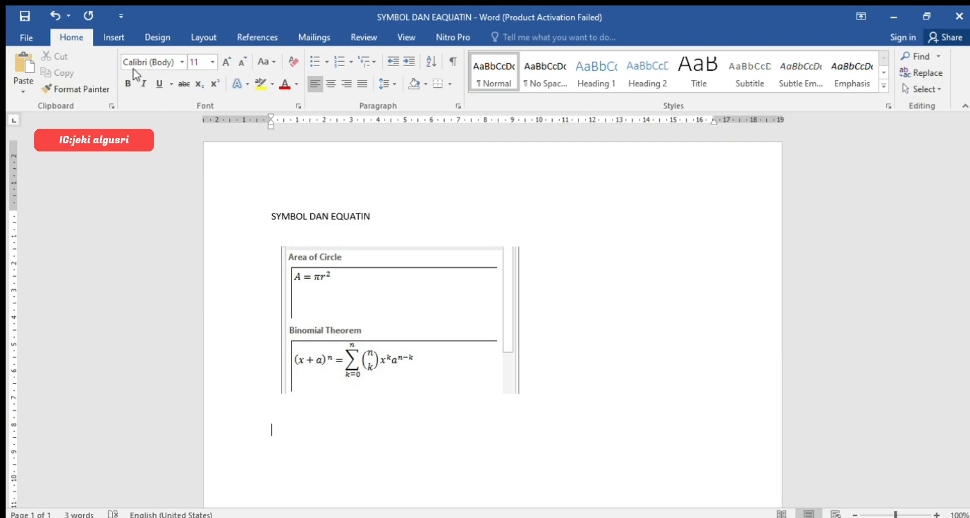
Insert a new equation with an empty superscript structure below the formula picture and align it left
left_click(108, 37)
left_click(392, 279)
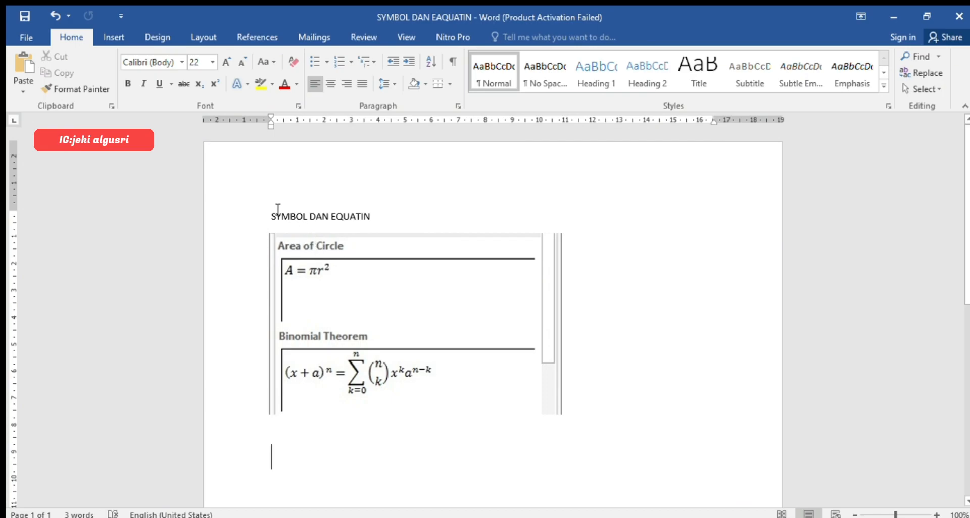
left_click(108, 31)
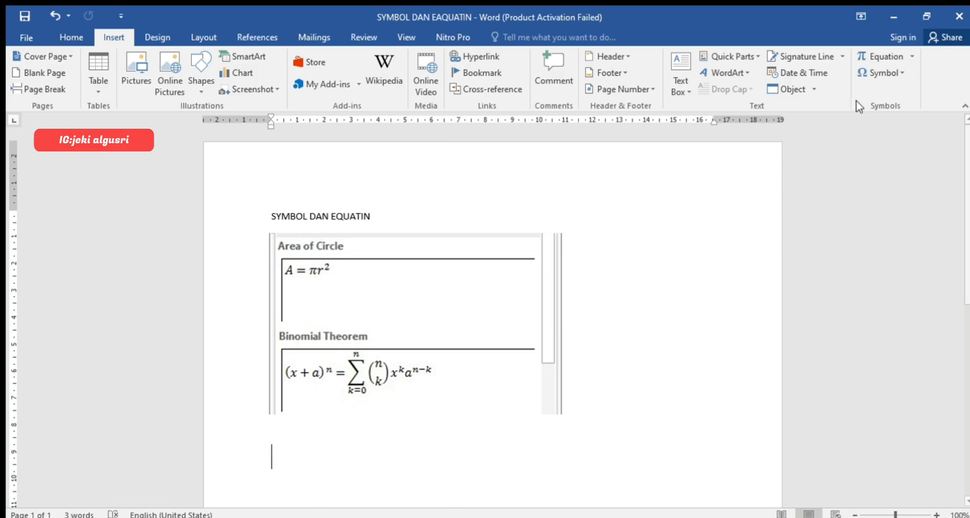
left_click(877, 57)
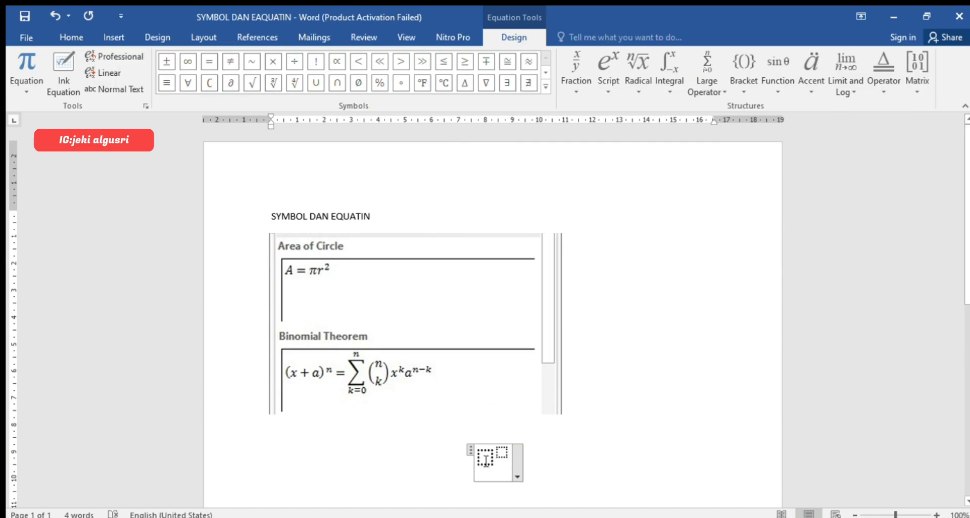
left_click(64, 32)
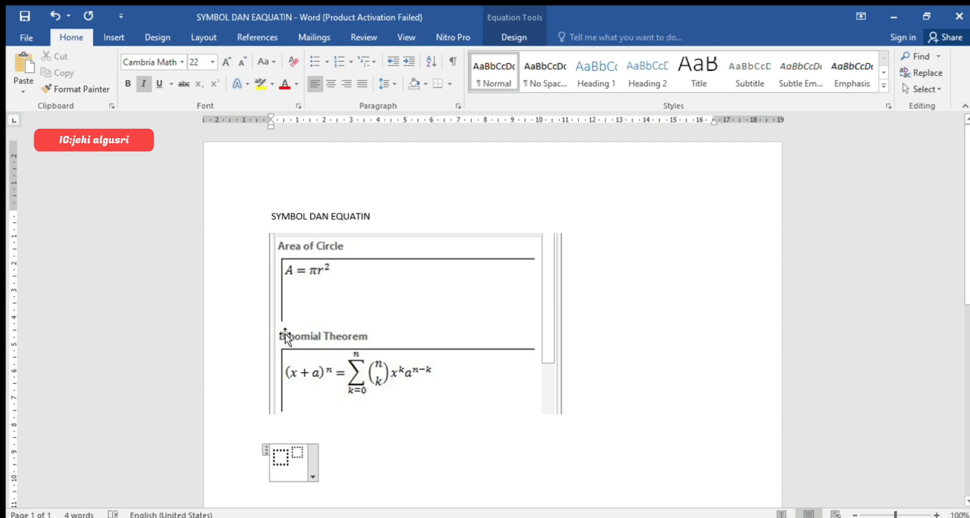
left_click(105, 32)
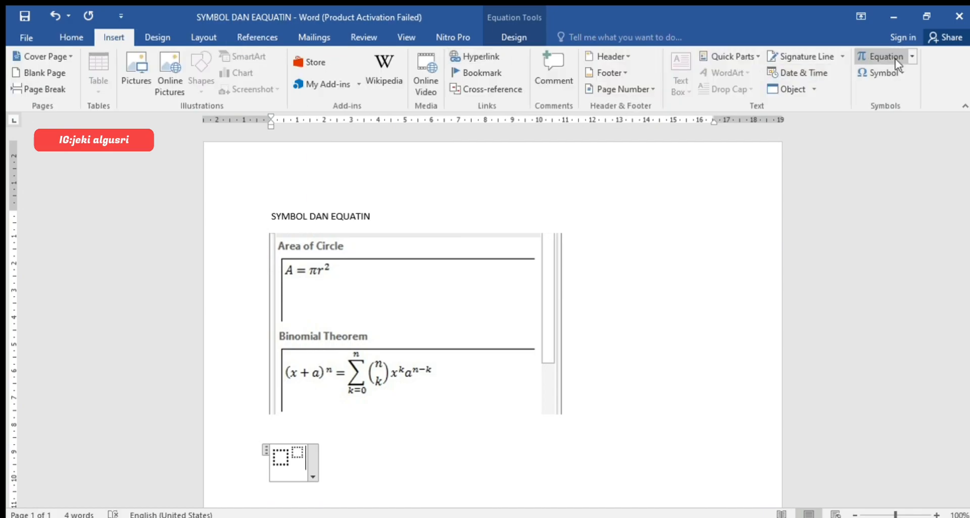
Fill the base of the superscript structure with "A = πτ", using the π and τ equation symbols
left_click(281, 459)
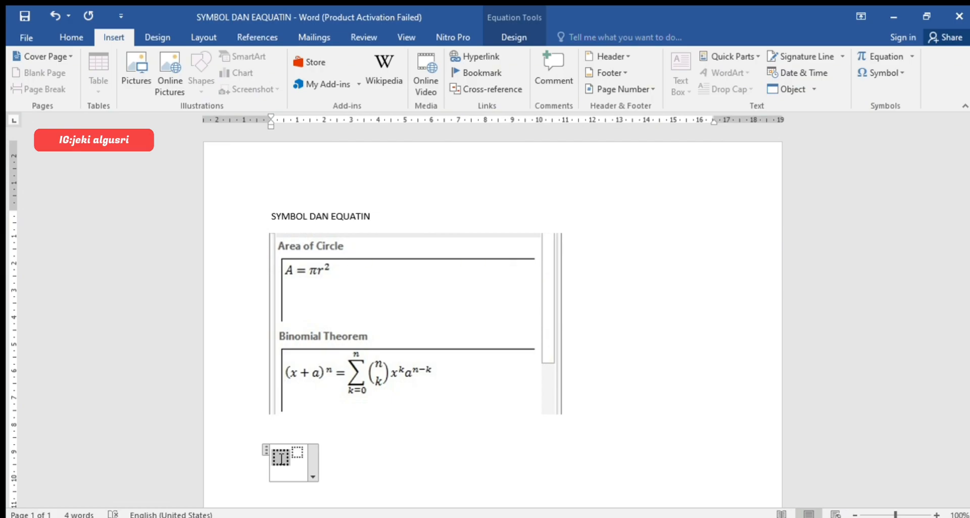
type("a")
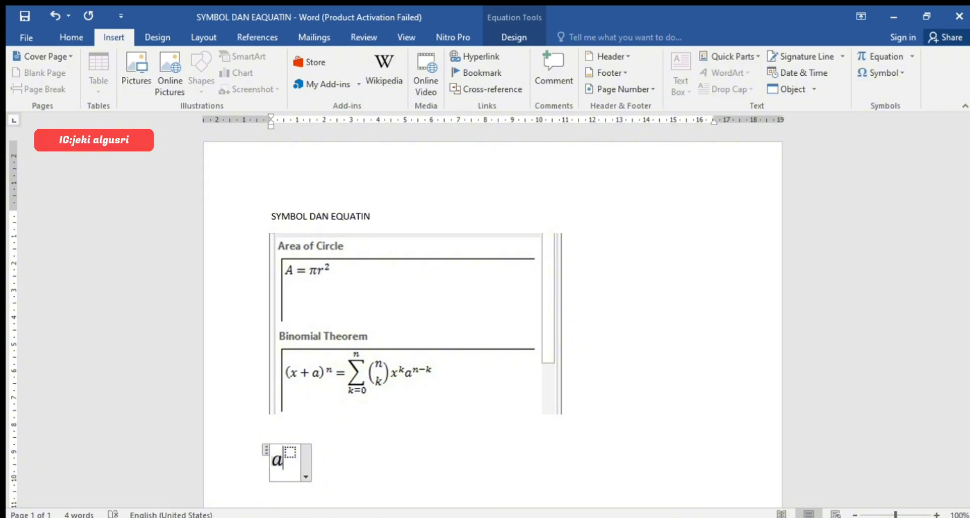
key("BackSpace")
type("A =")
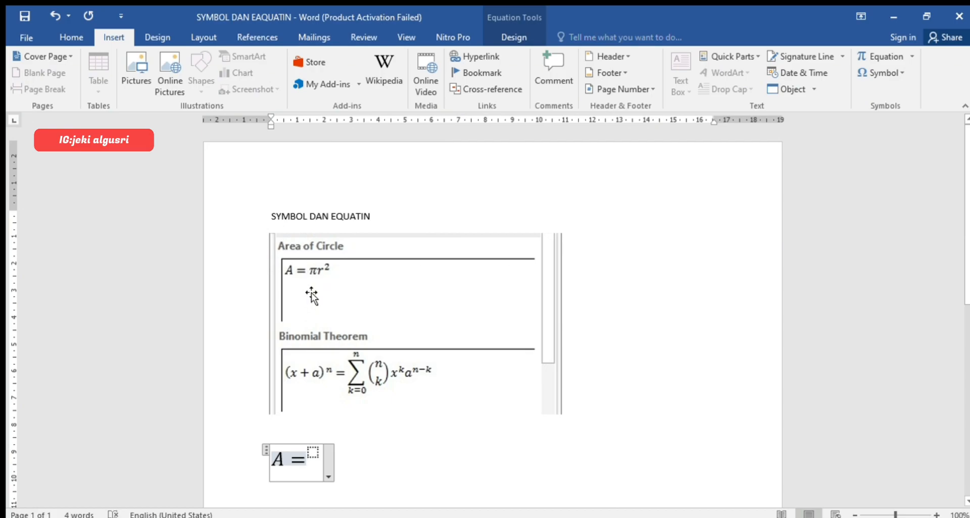
left_click(904, 59)
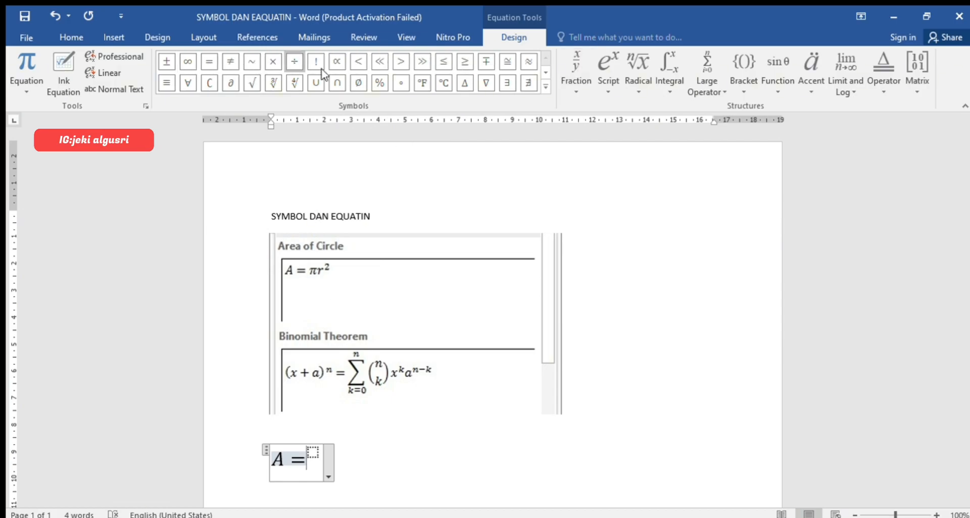
left_click(544, 72)
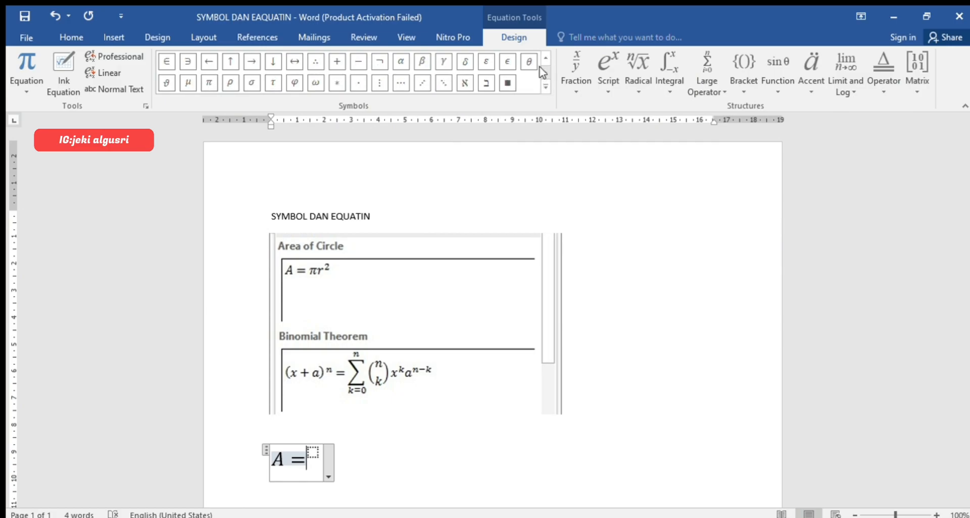
left_click(206, 81)
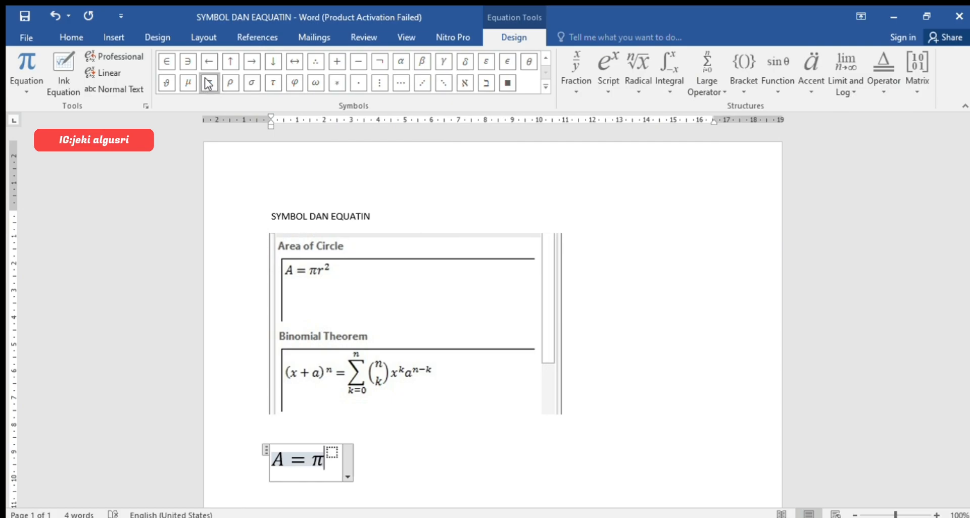
left_click(268, 81)
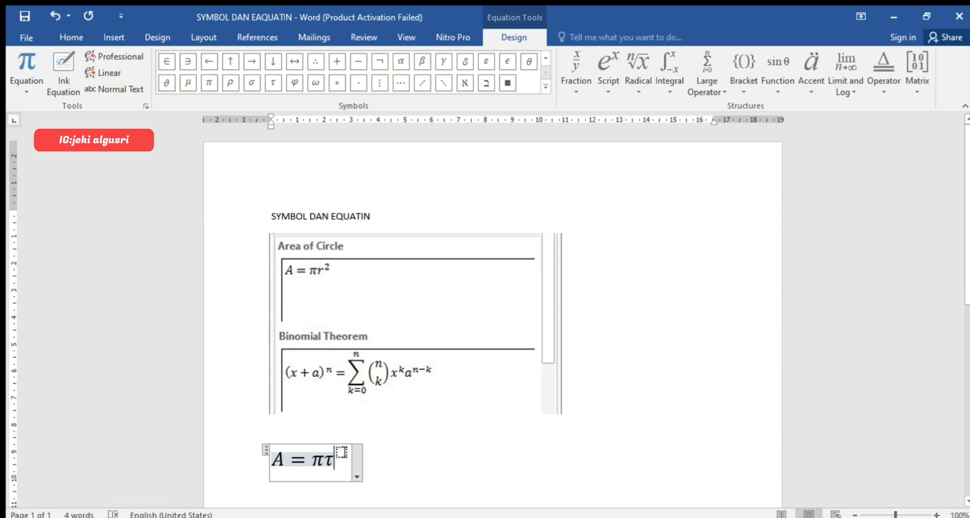
Enter 2 as the exponent of the area equation and leave the equation
left_click(342, 452)
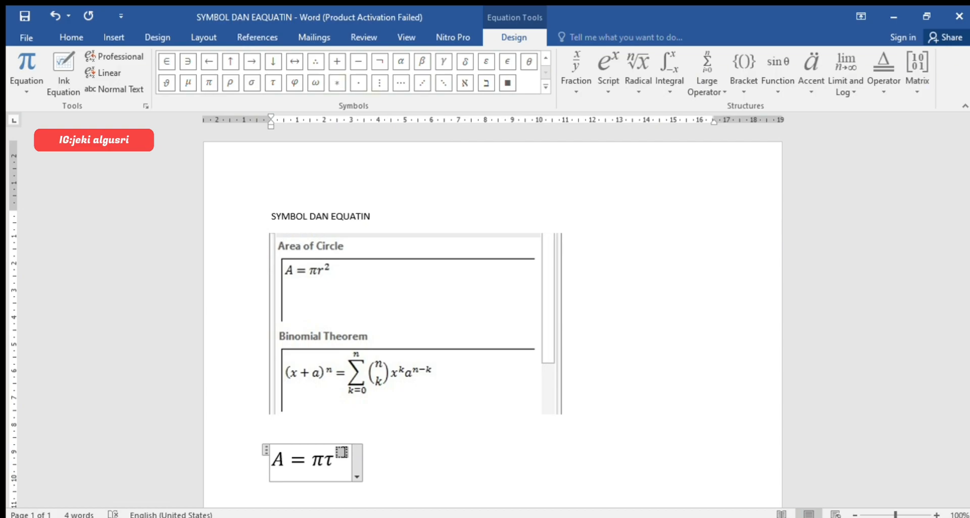
type("2")
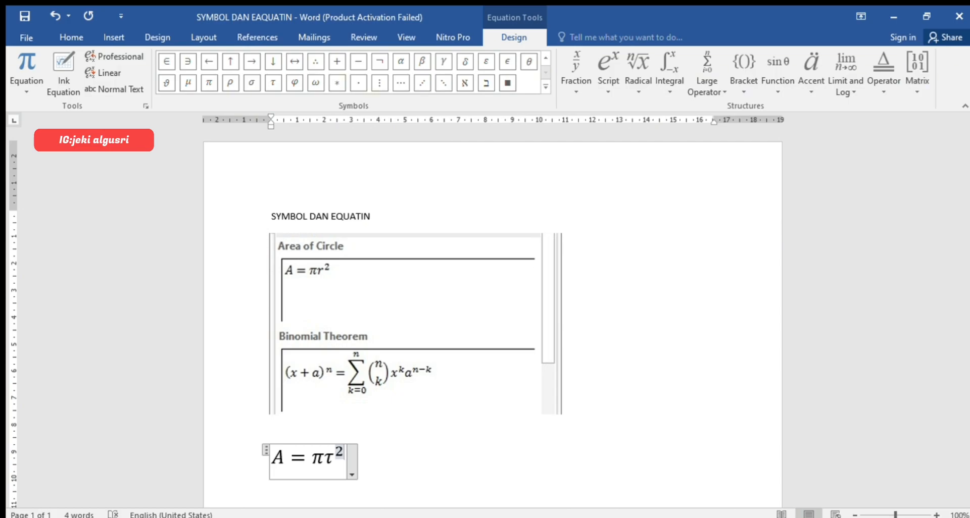
left_click(377, 465)
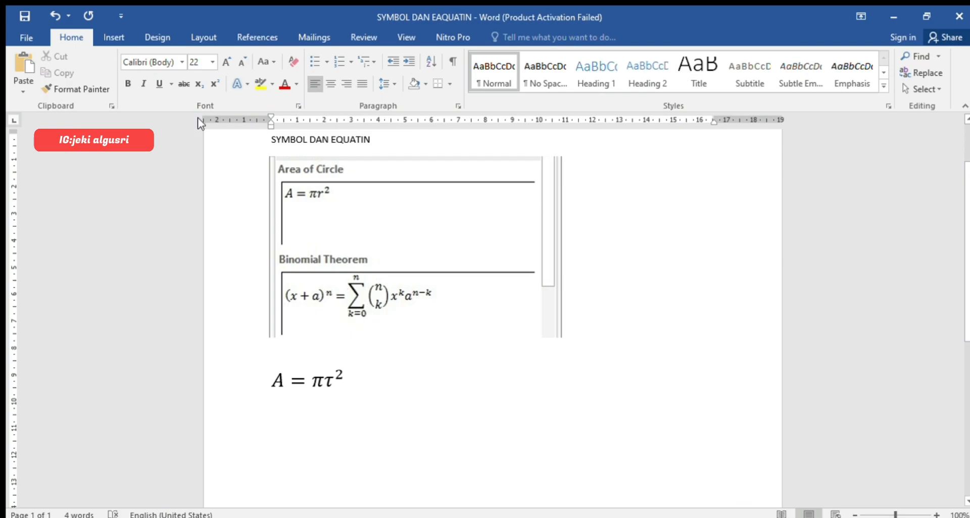
Insert a second left-aligned superscript equation below the area formula and enter "(x + a)" as its base
left_click(122, 41)
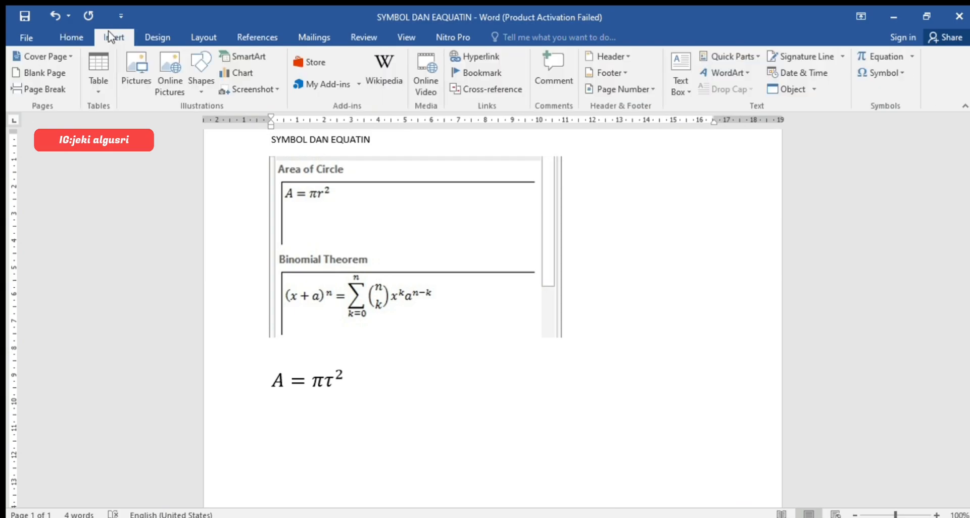
left_click(888, 58)
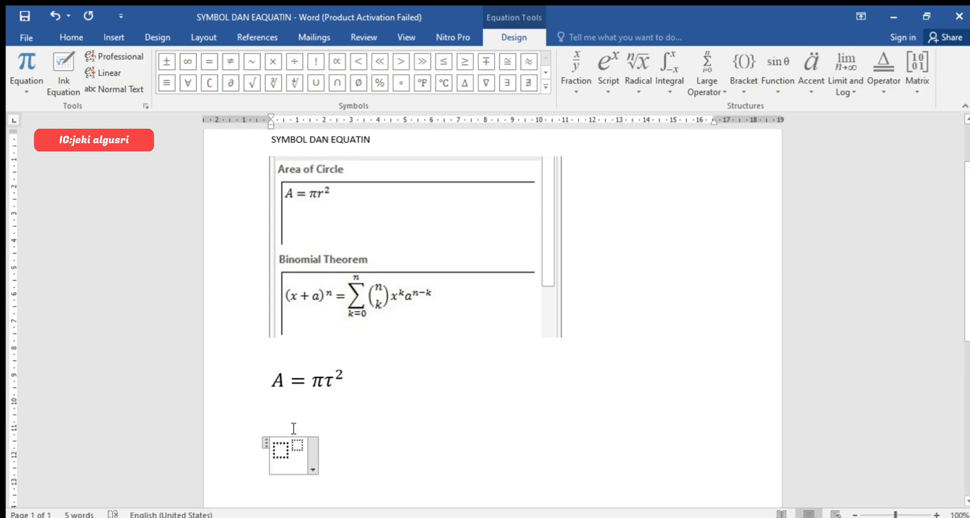
left_click(282, 452)
type("(")
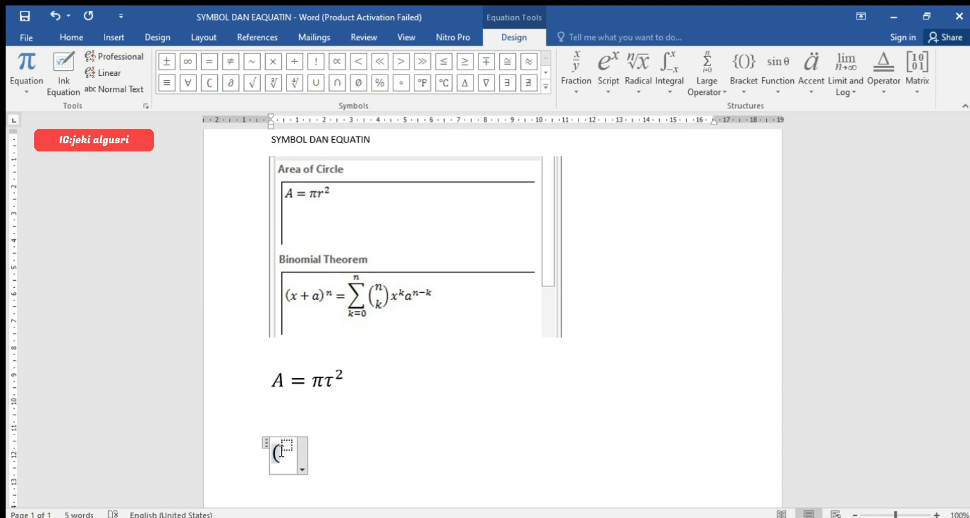
type("x")
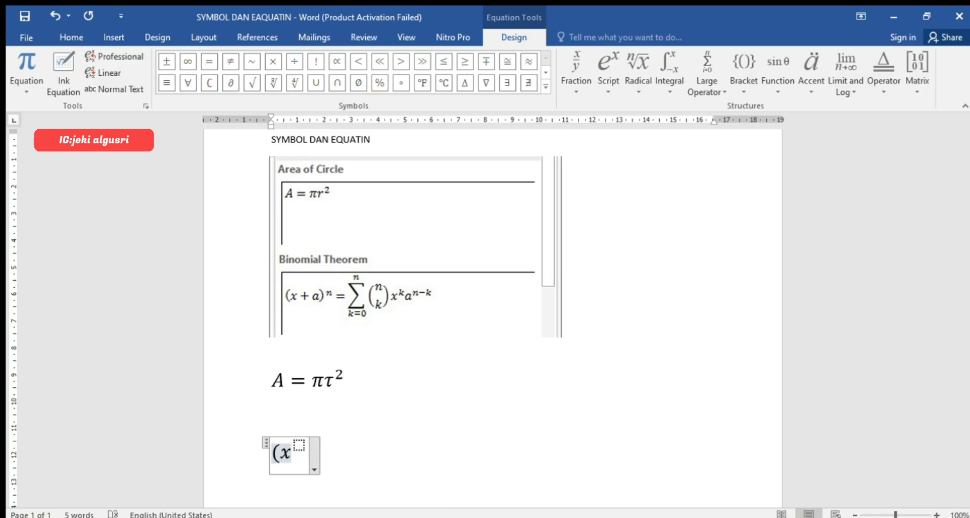
type(" + a")
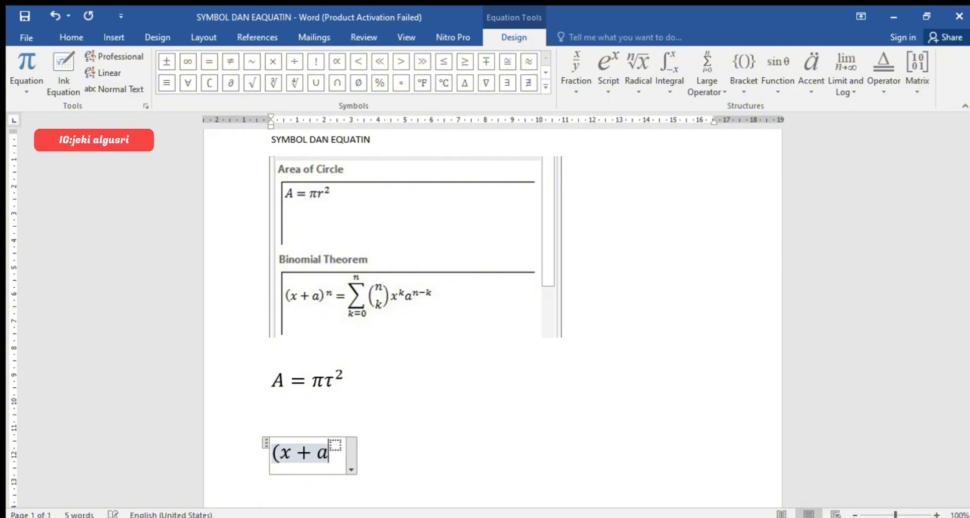
type(")")
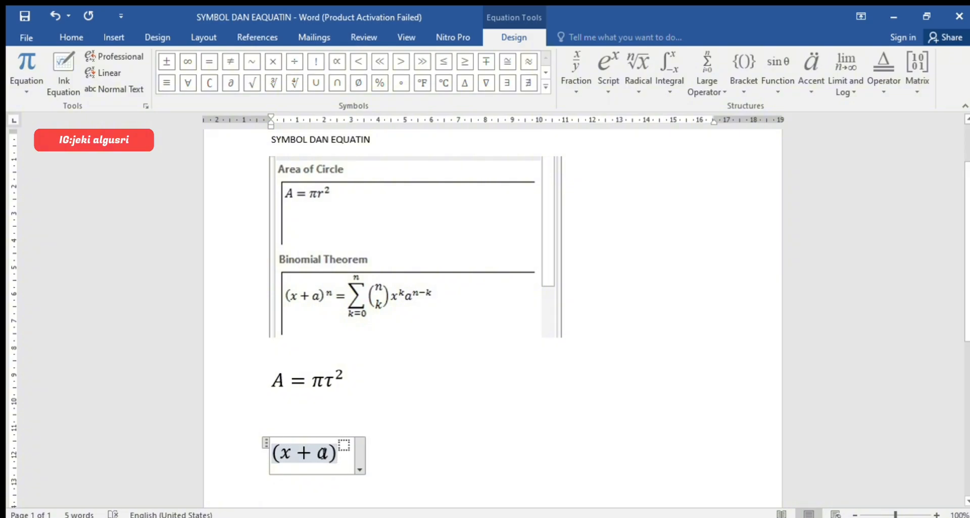
Enter n as the exponent of (x + a) and add an equals sign after the superscript term
left_click(344, 446)
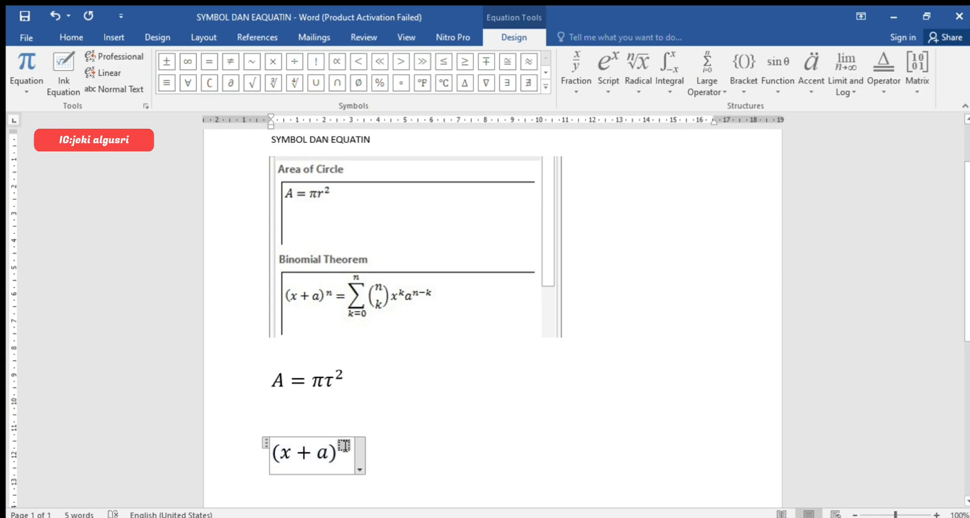
type("n")
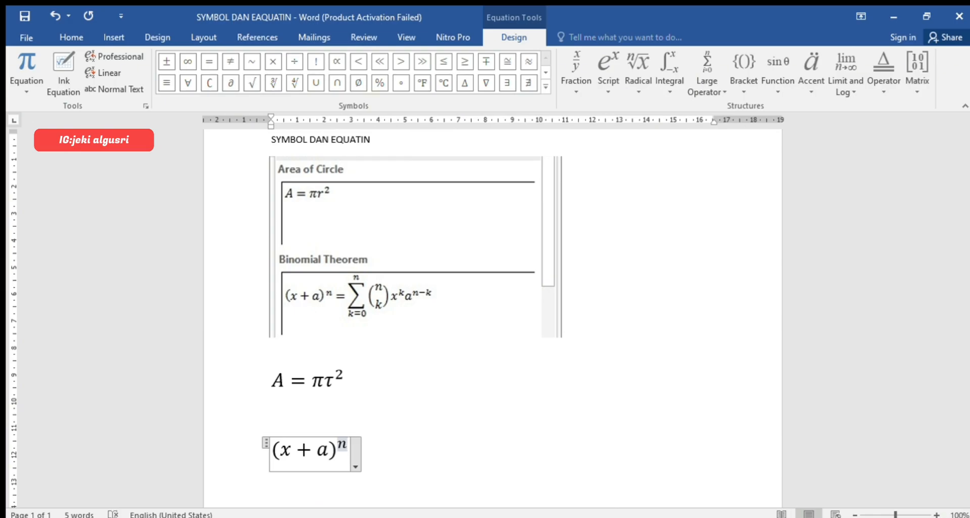
triple_click(348, 451)
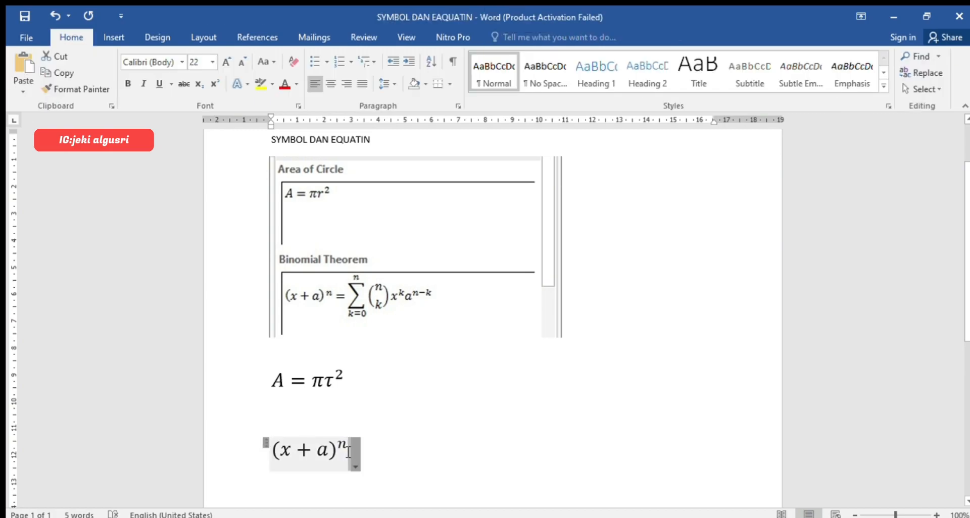
left_click(348, 451)
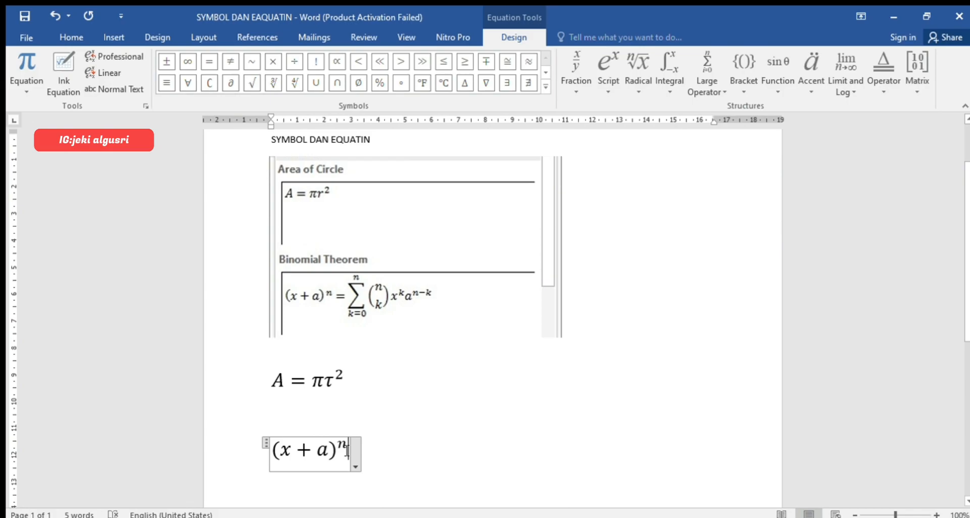
key("Right")
type("=")
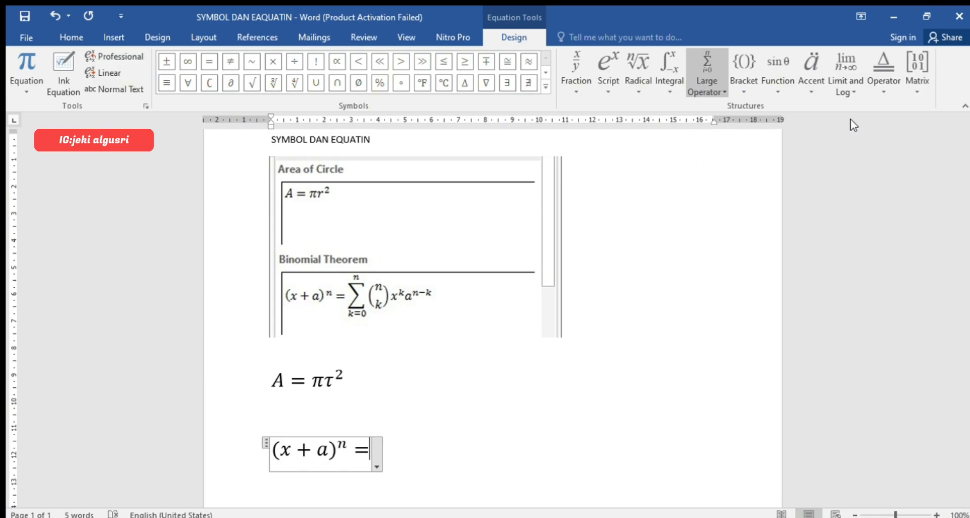
Add a summation with limits after the equals sign, with n as the upper limit and k=0 as the lower limit
left_click(761, 163)
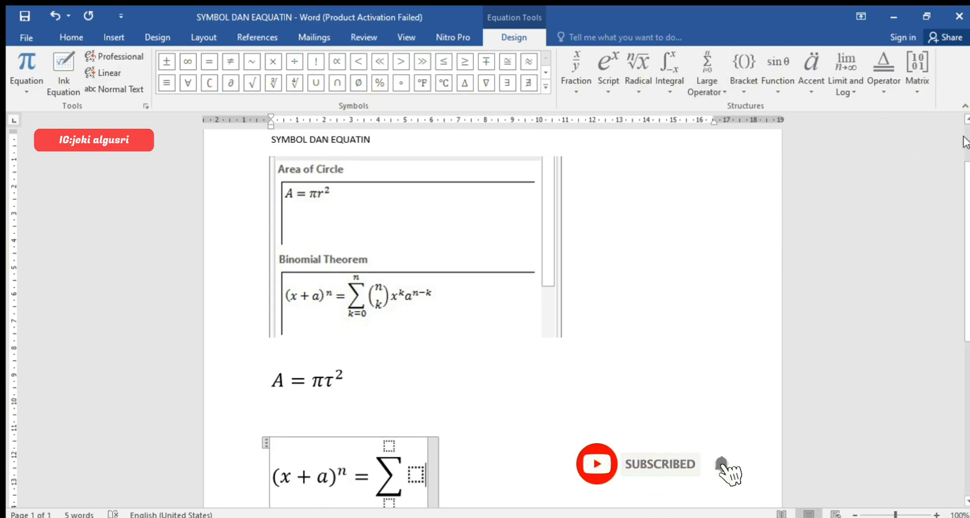
scroll(965, 180, "down", 1)
left_click_drag(966, 180, 968, 218)
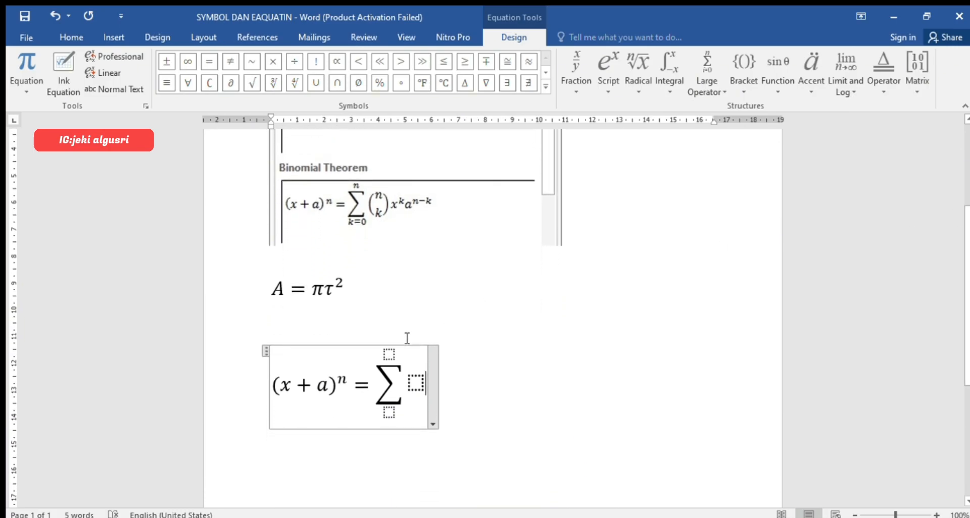
left_click(389, 355)
type("n")
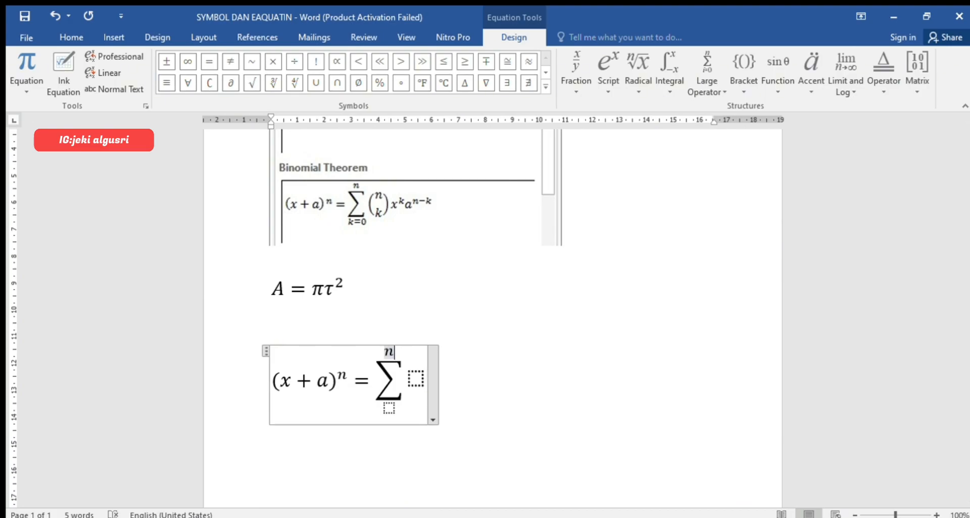
left_click(389, 409)
type("k")
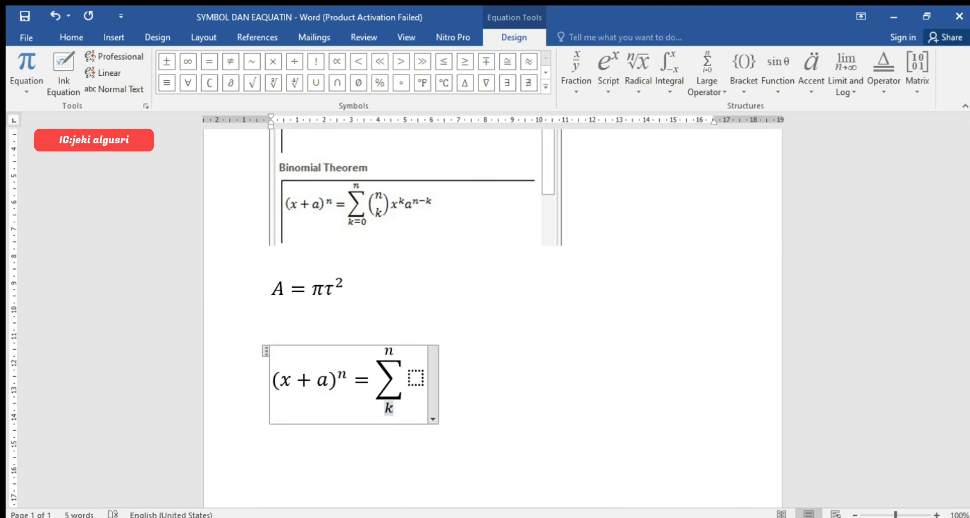
type("=0")
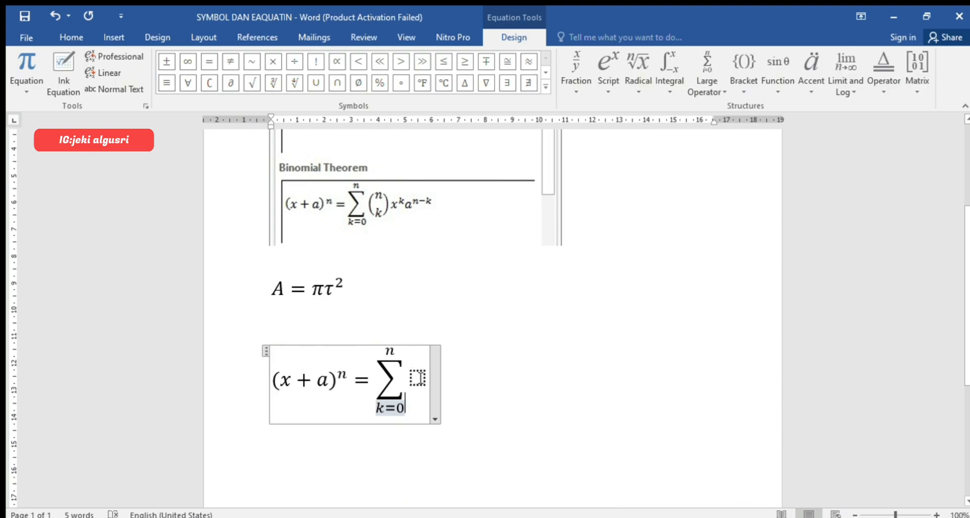
Insert parentheses in the summation's operand and place an empty stacked fraction inside them
left_click(417, 378)
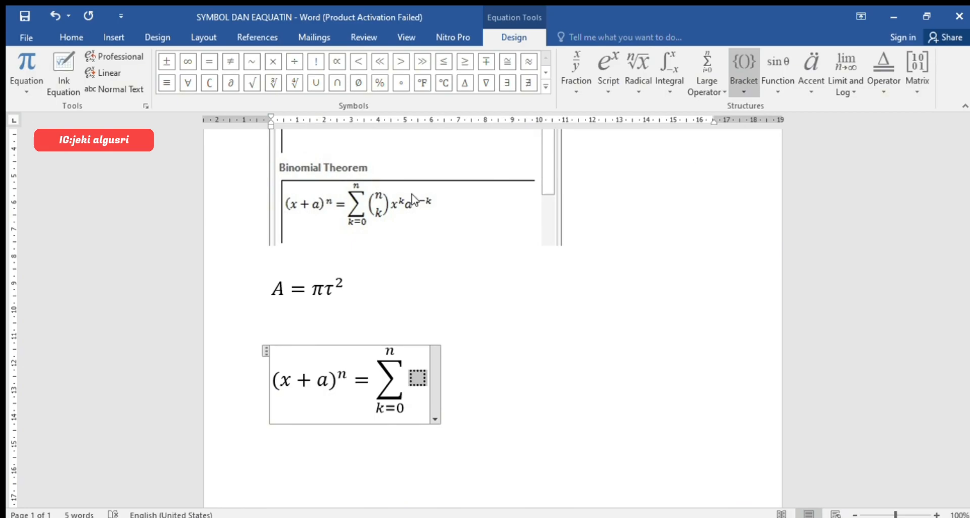
left_click(760, 149)
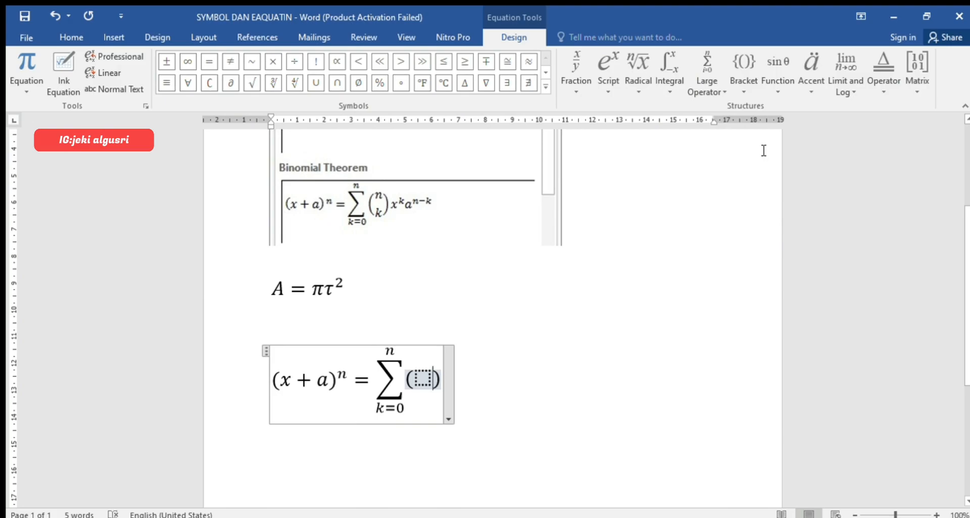
left_click(424, 380)
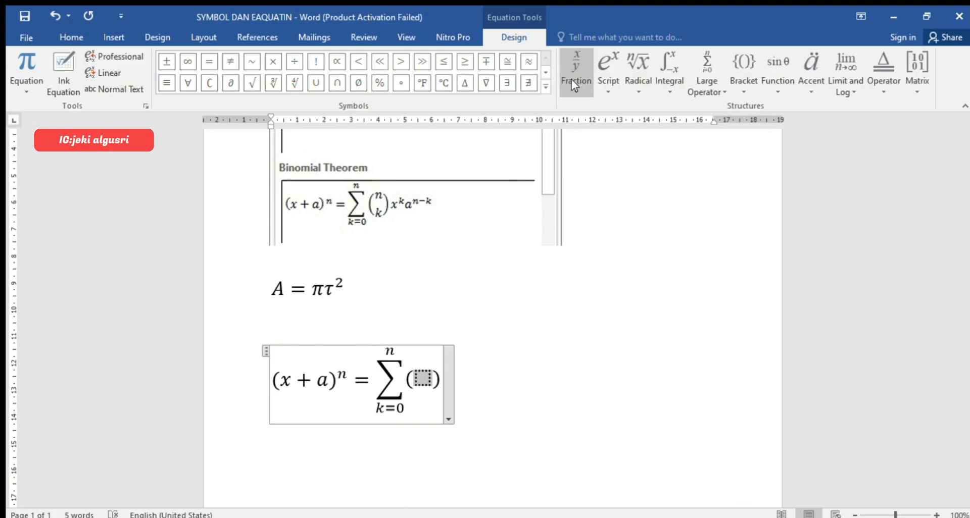
left_click(593, 149)
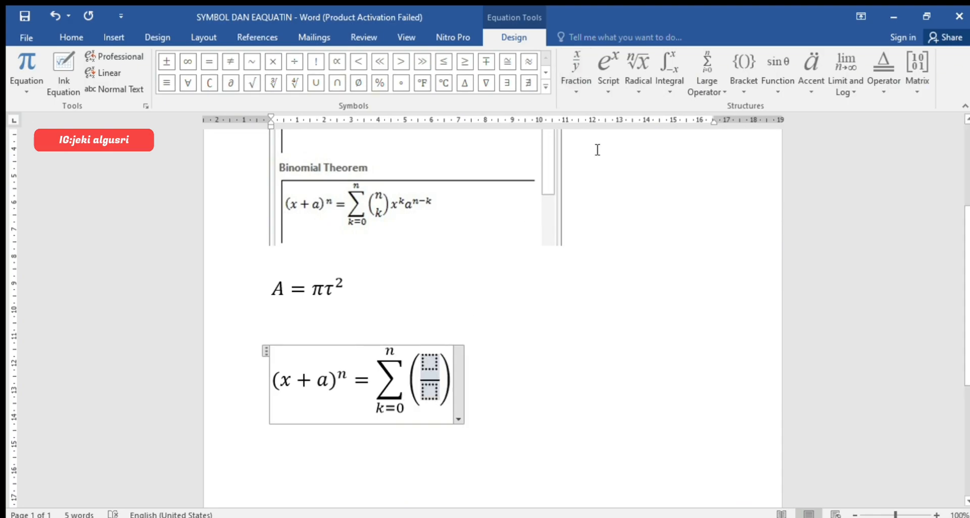
Fill the fraction inside the parentheses with n as the numerator and k as the denominator
left_click(432, 362)
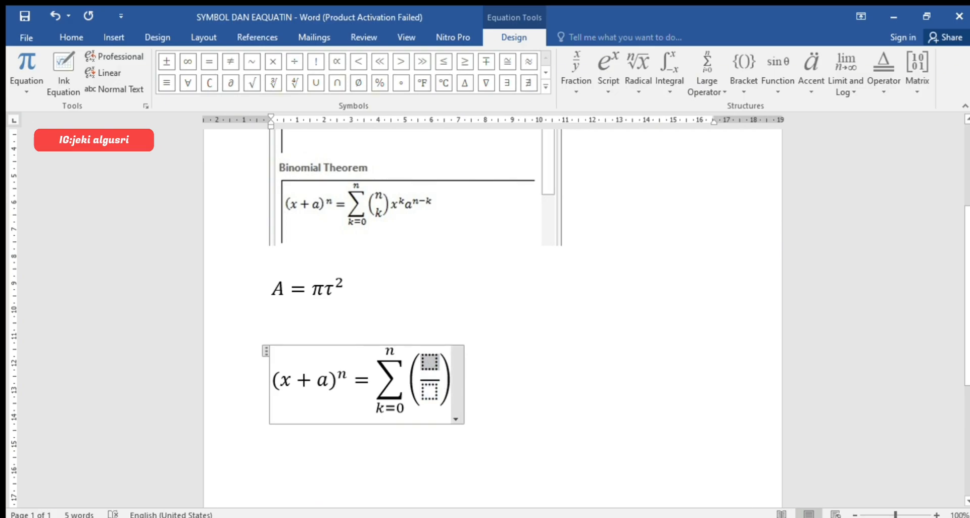
type("n")
left_click(429, 396)
type("k")
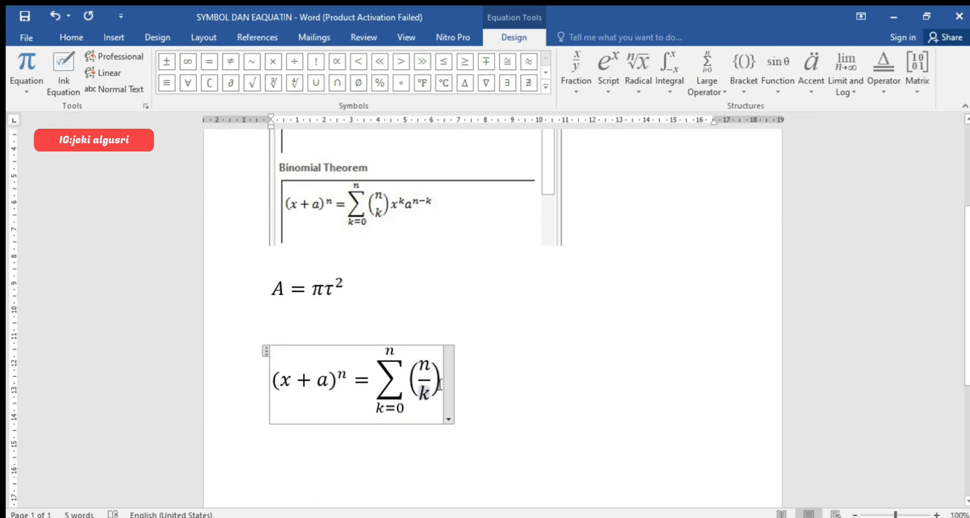
Add a superscript term after the parenthesized fraction within the summation, with x as its base and k as its exponent
left_click(436, 376)
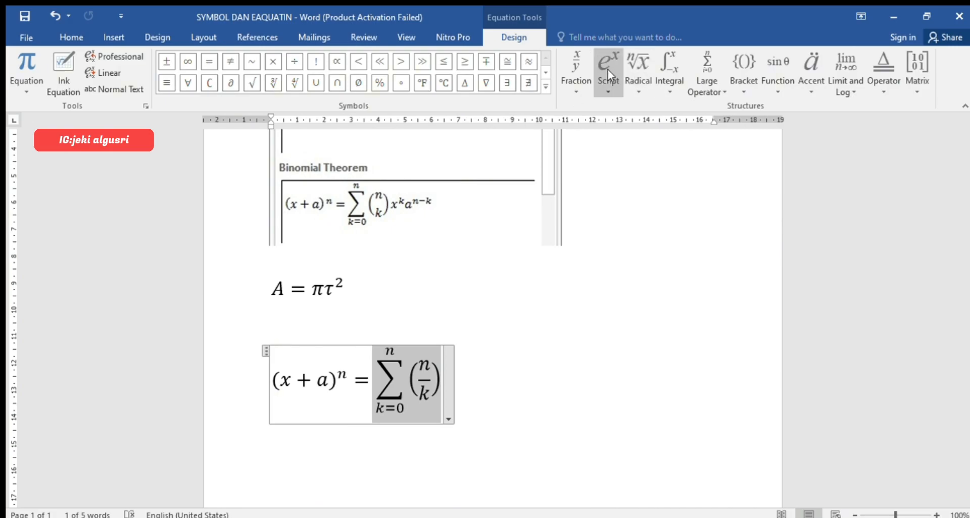
key("ctrl+z")
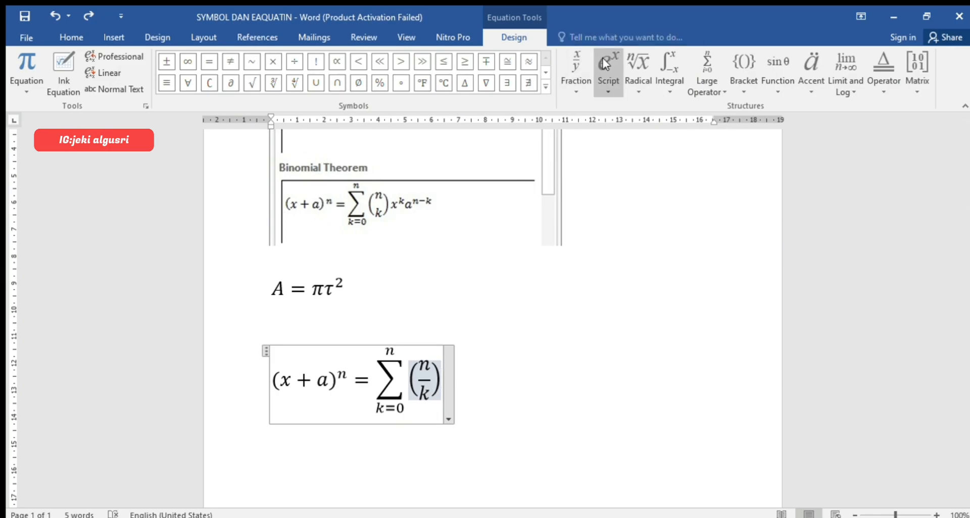
left_click(622, 160)
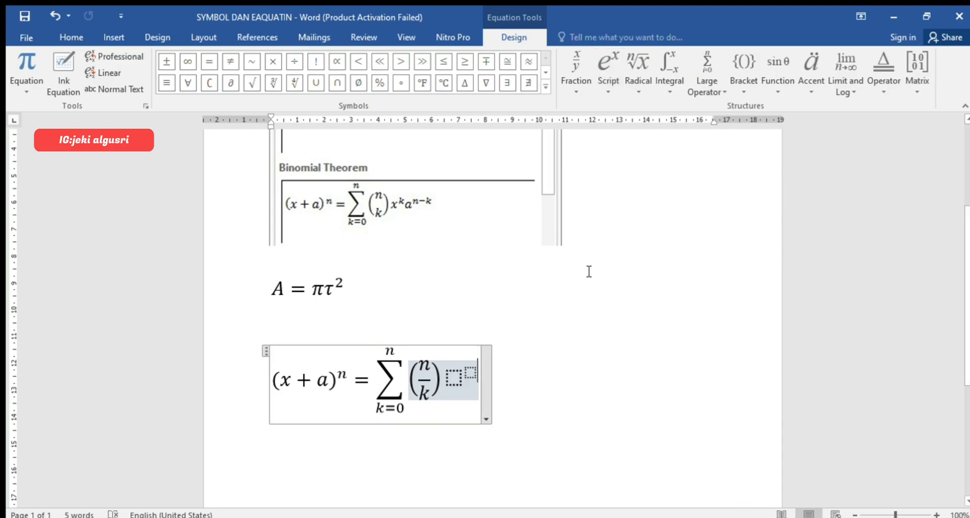
left_click(453, 381)
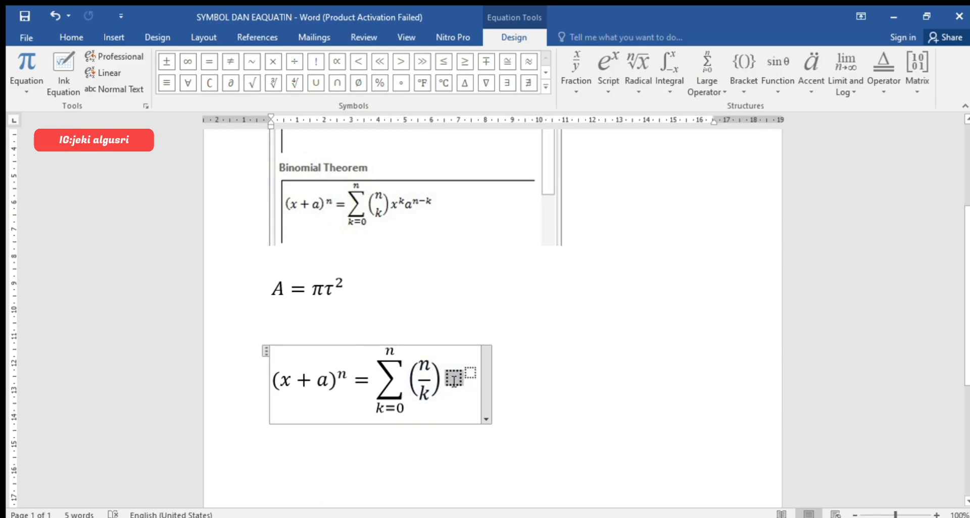
type("x")
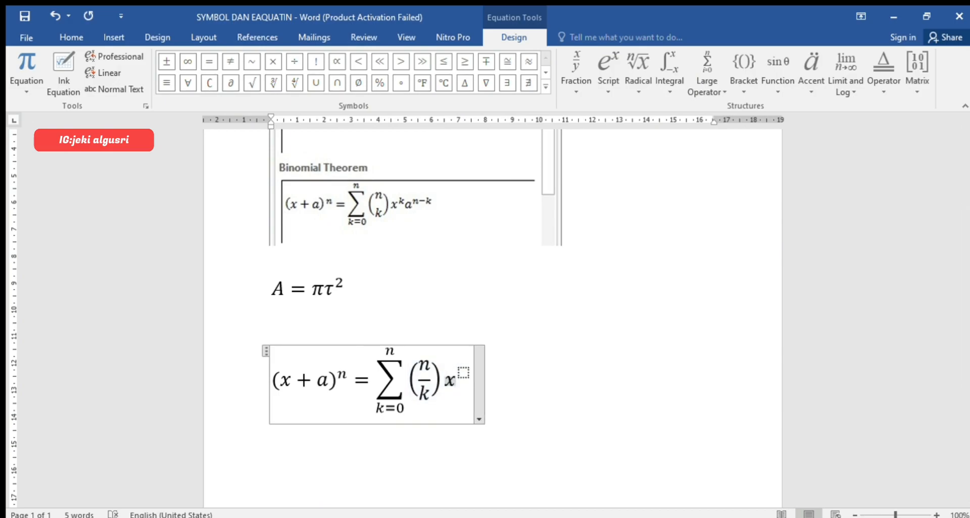
left_click(464, 372)
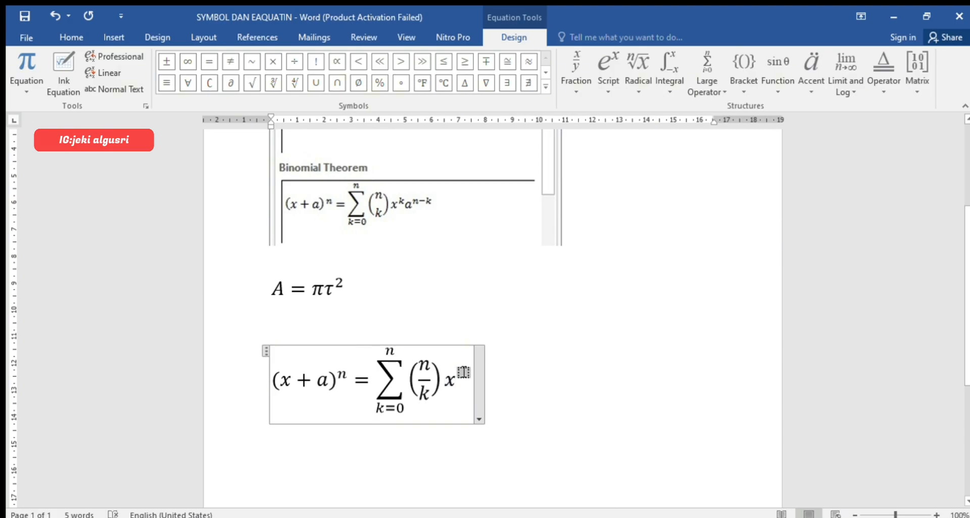
type("k")
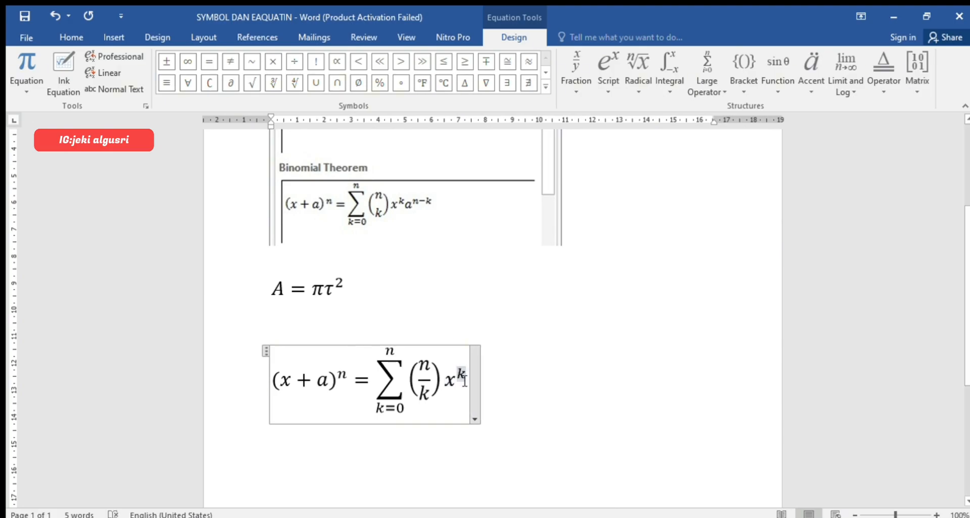
Add another superscript term after the x term, with a as its base and n-k as its exponent
left_click(466, 383)
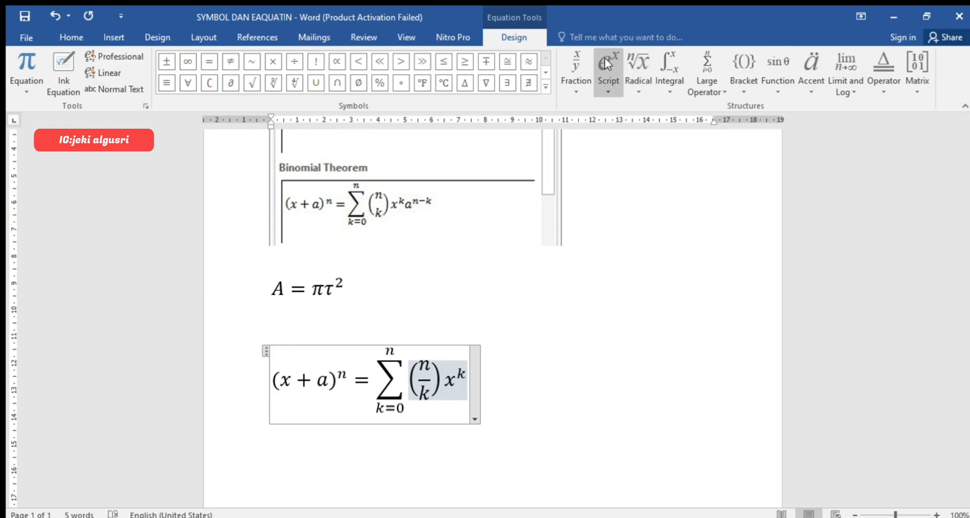
left_click(626, 157)
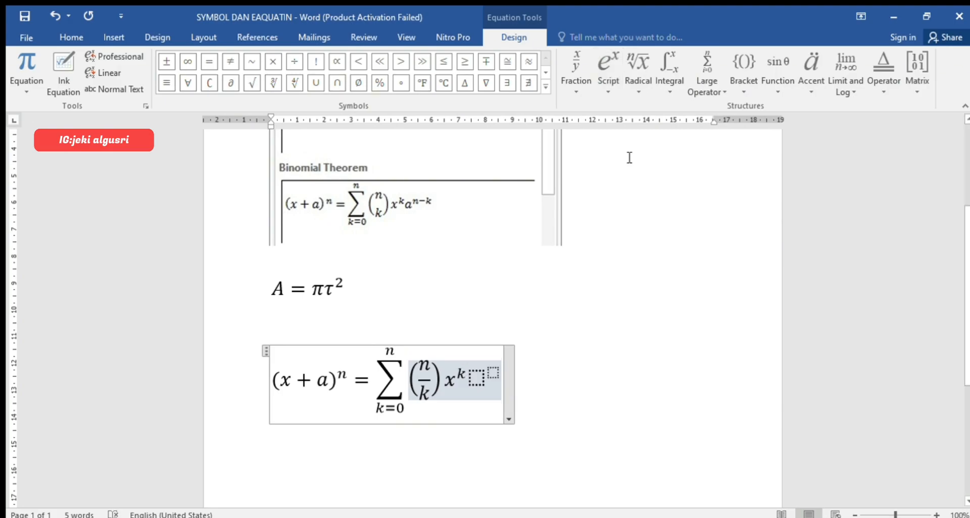
type("a")
key("BackSpace")
left_click(478, 382)
type("a")
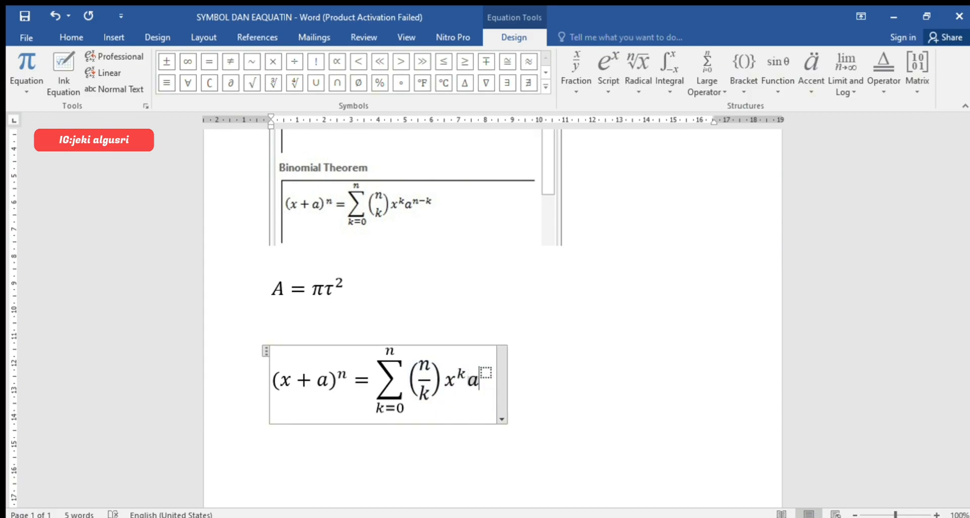
left_click(486, 372)
type("n")
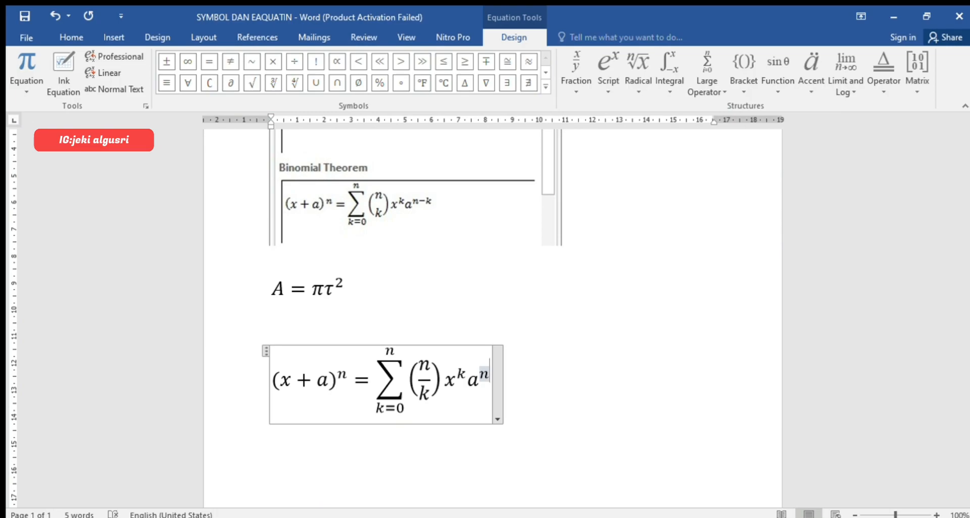
type("-k")
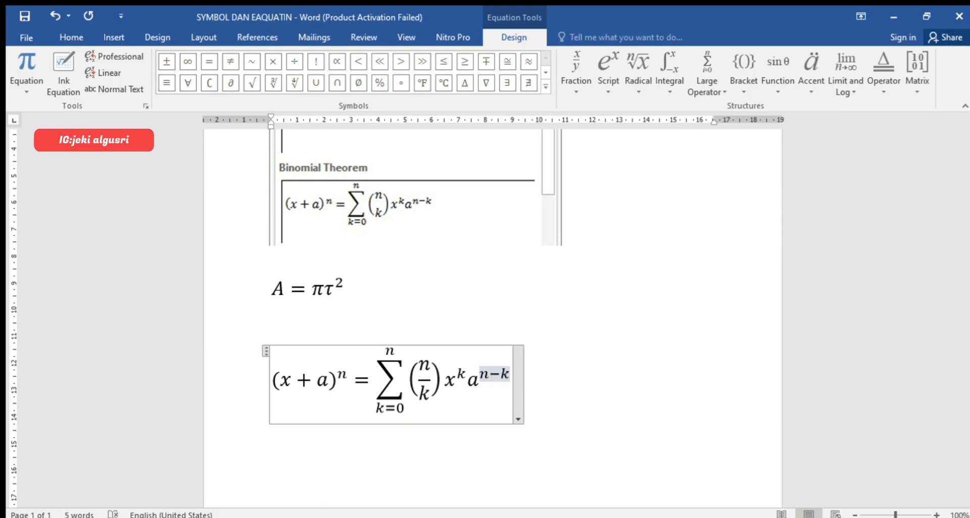